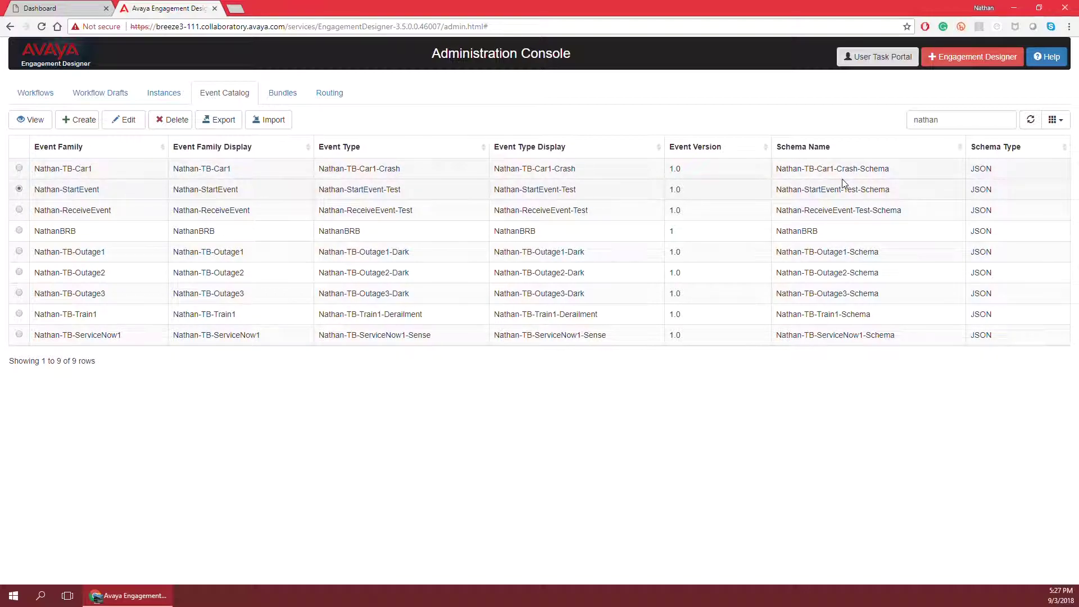
double_click(980, 190)
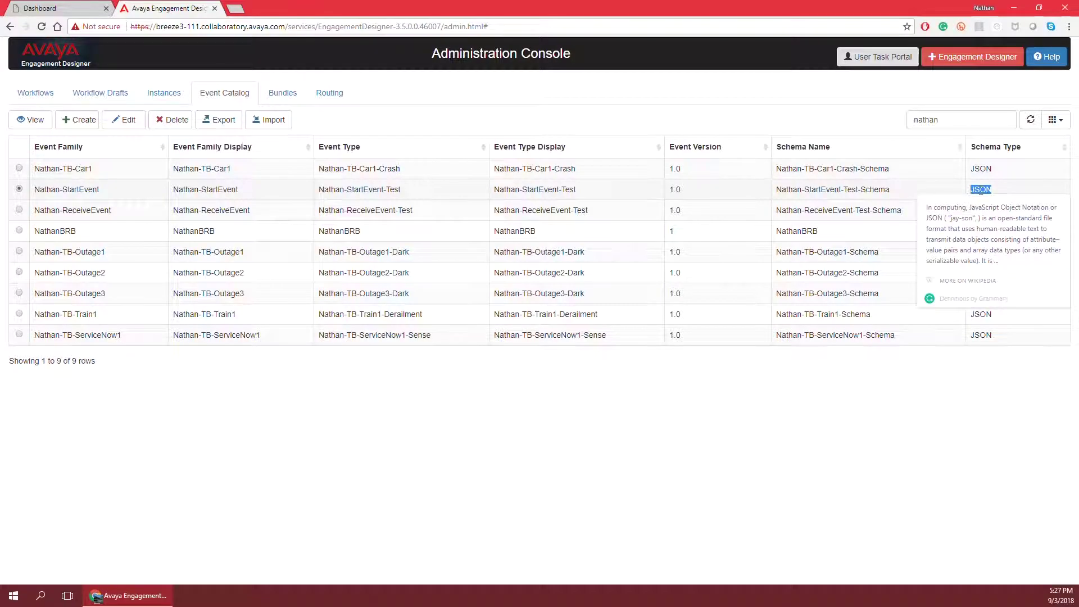
click(981, 191)
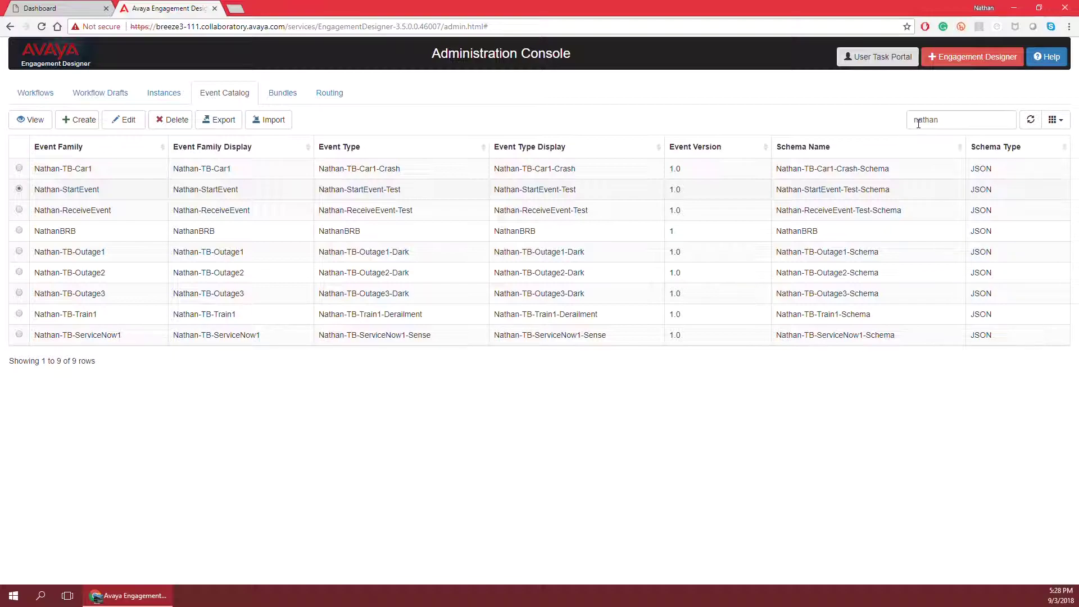
- Hide the Event Family, Event Family Display and Event Type columns of the event catalog table, and show them again
click(1031, 127)
click(1055, 122)
click(998, 144)
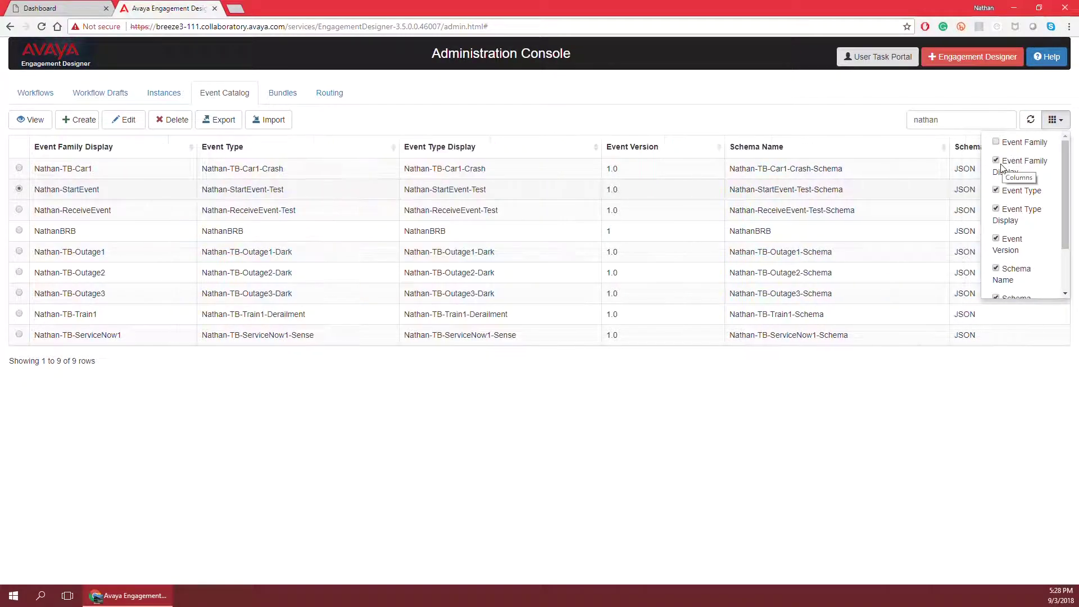
click(996, 161)
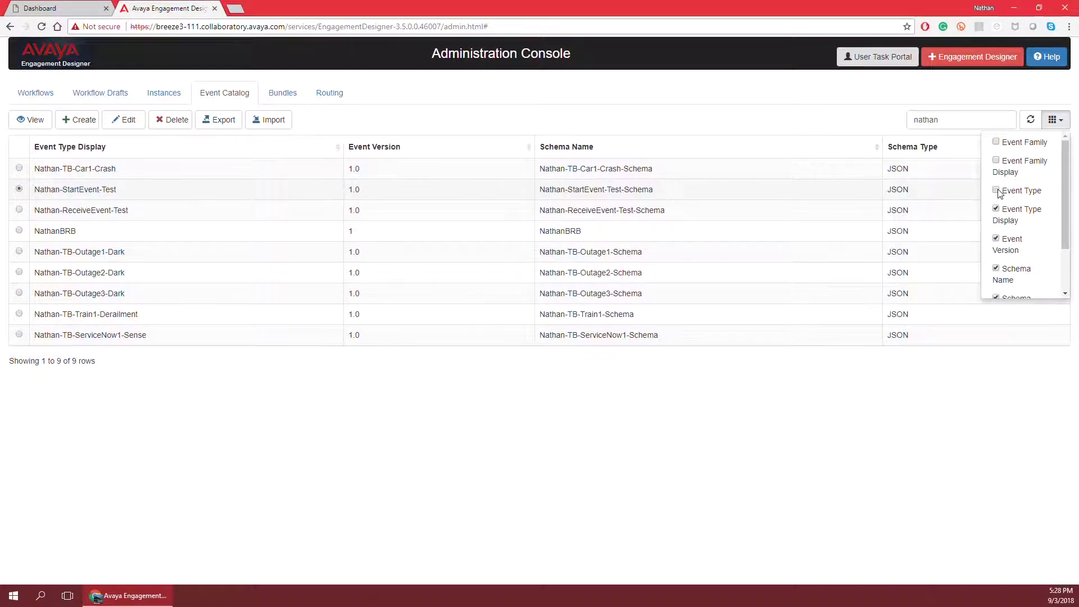
click(995, 161)
click(996, 144)
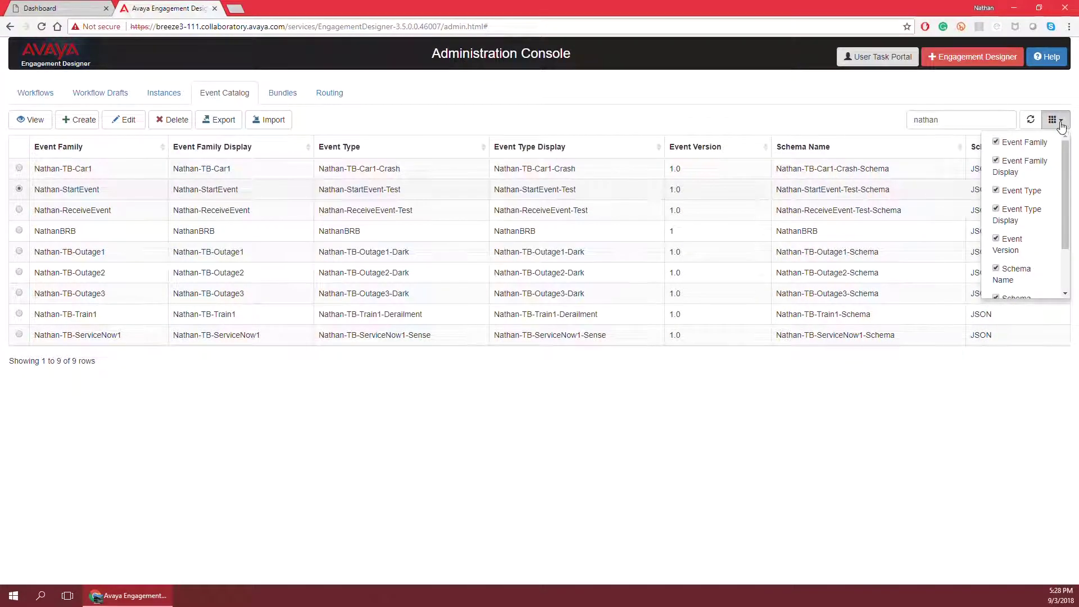
click(1054, 122)
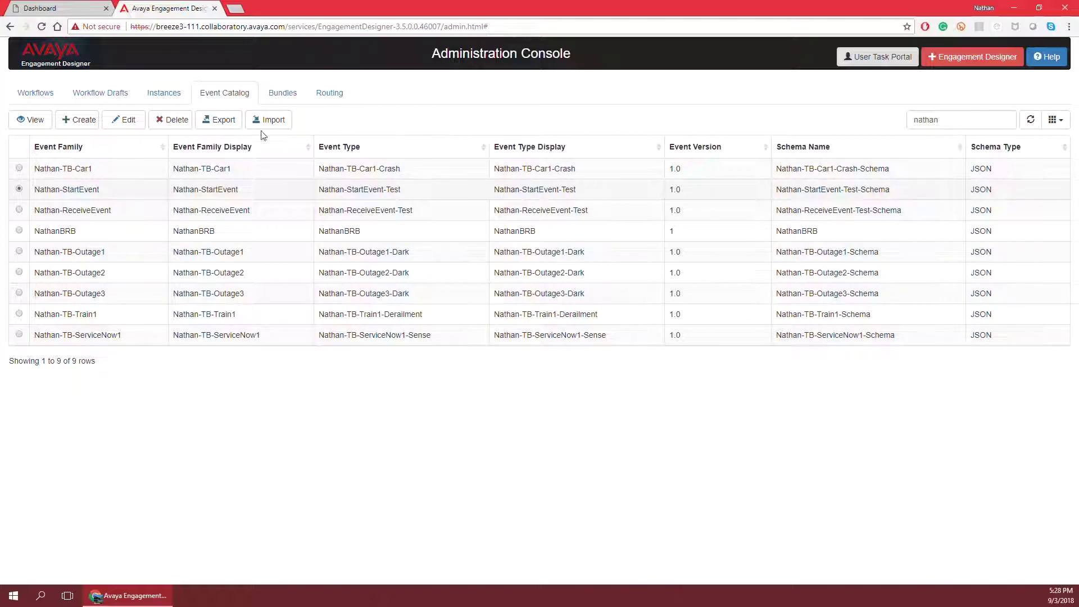
- Try sorting the event catalog by different columns, finishing with Event Family in ascending order
click(113, 150)
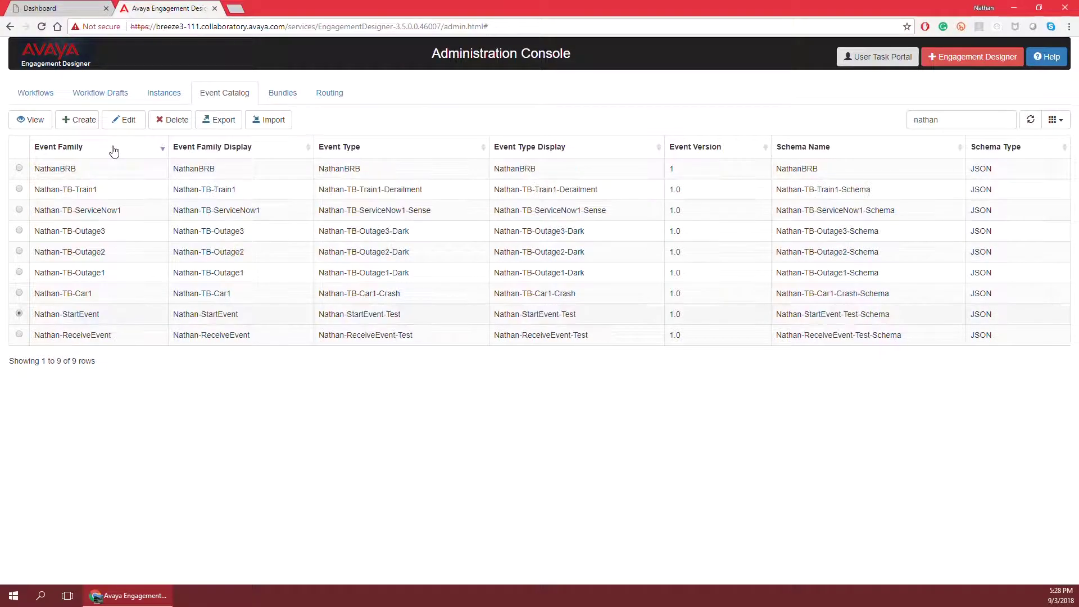
click(114, 150)
click(211, 147)
click(366, 149)
click(372, 151)
click(372, 151)
click(372, 150)
double_click(70, 148)
click(386, 121)
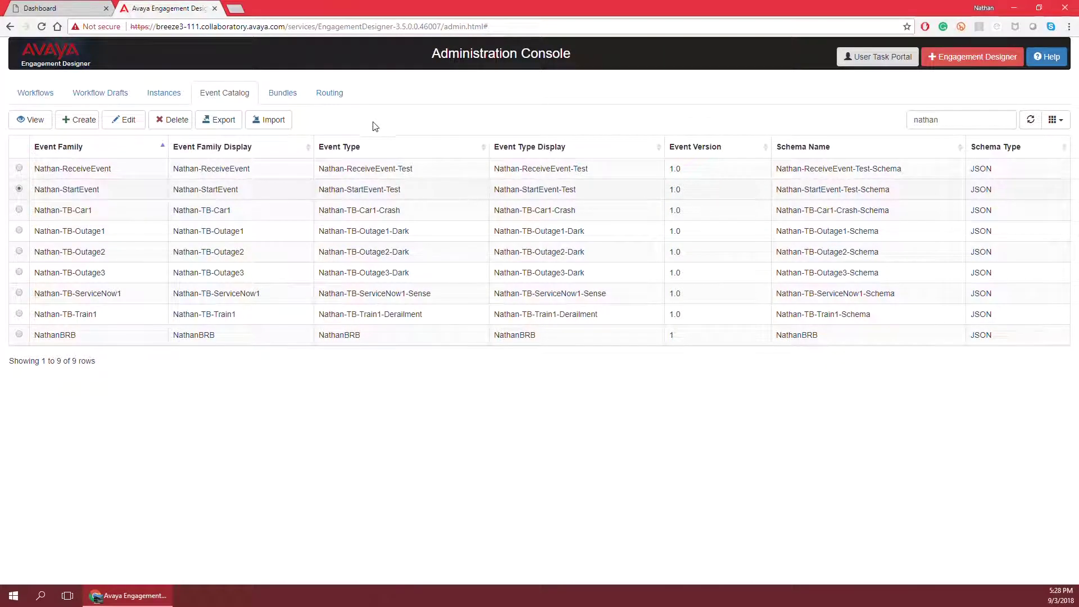
- Create a new event catalog entry with EventFamilyNathan as both the family and the family display name
click(70, 122)
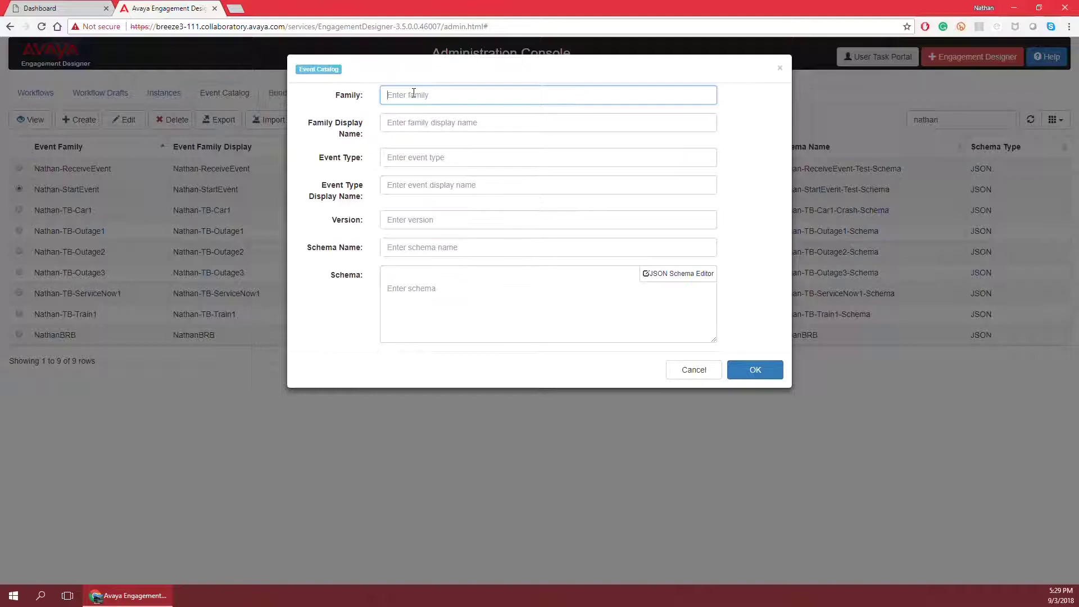
text(EventFamilyNathan)
key(Tab)
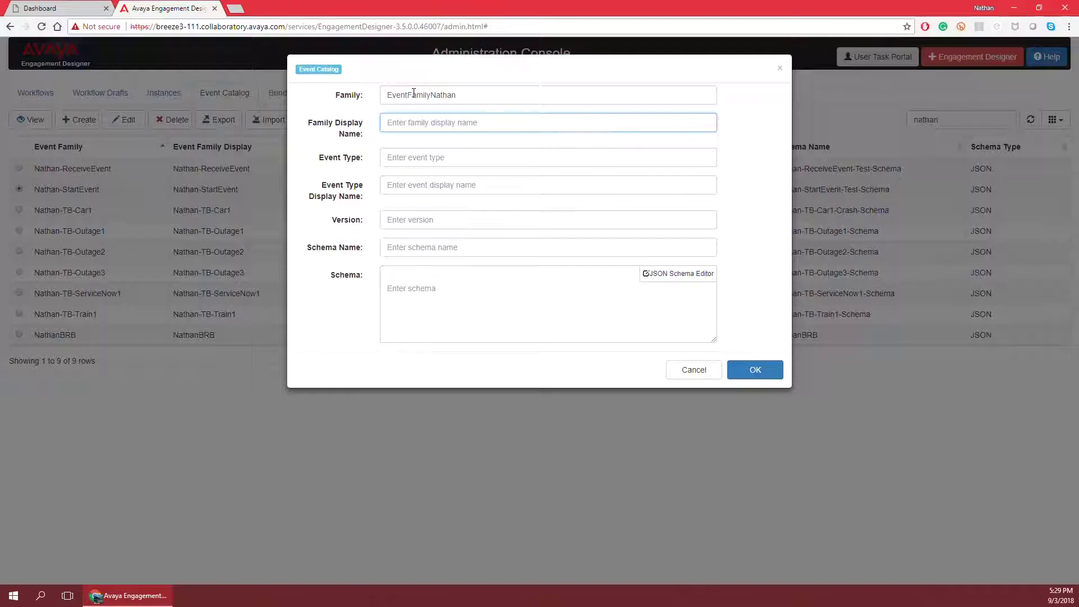
double_click(414, 93)
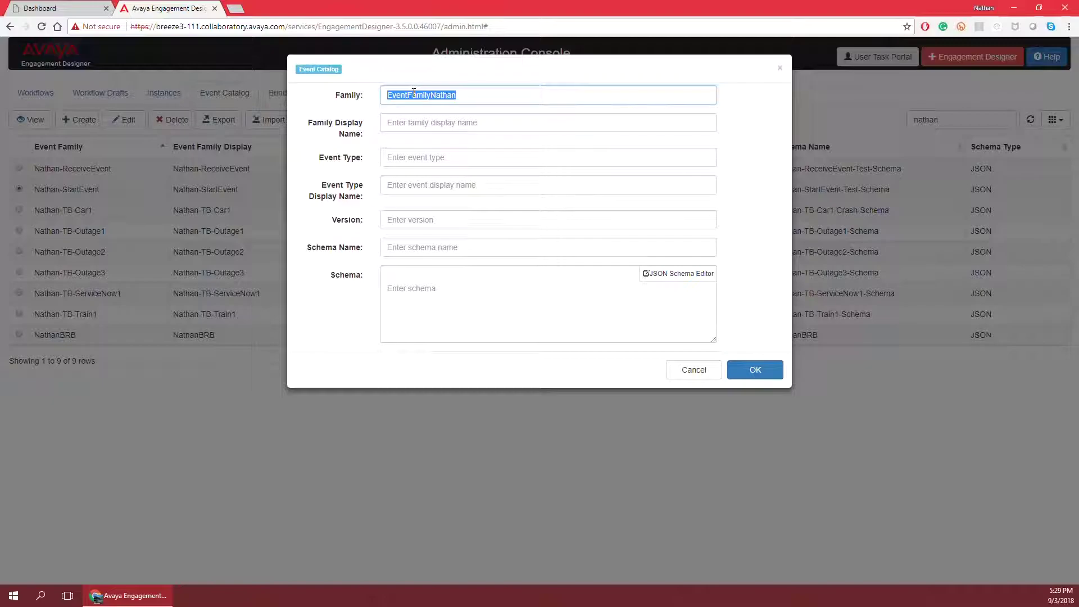
key(ctrl+c)
key(Tab)
key(ctrl+v)
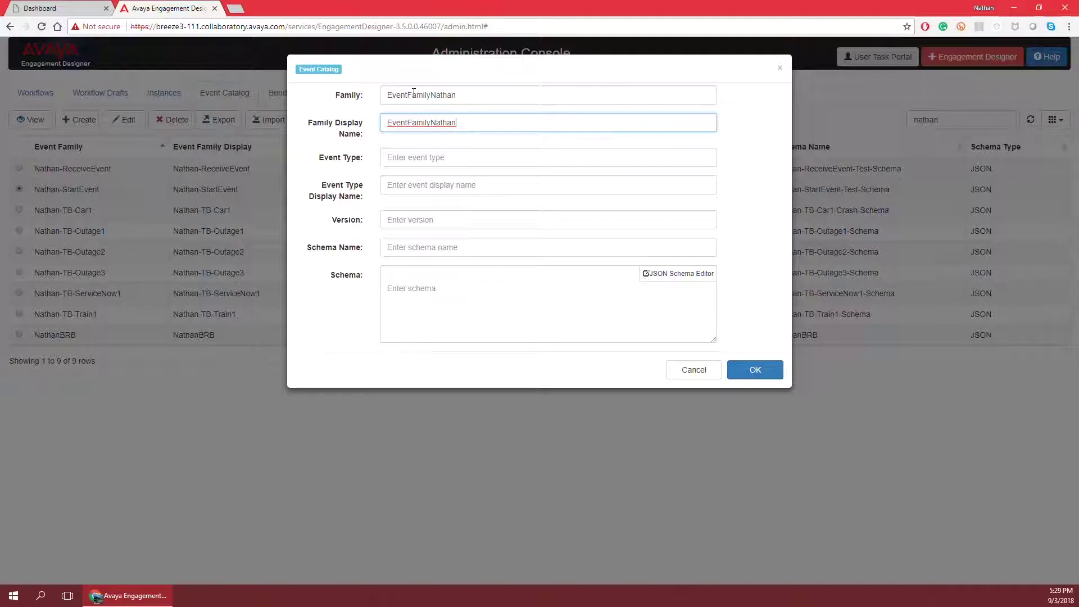
double_click(414, 95)
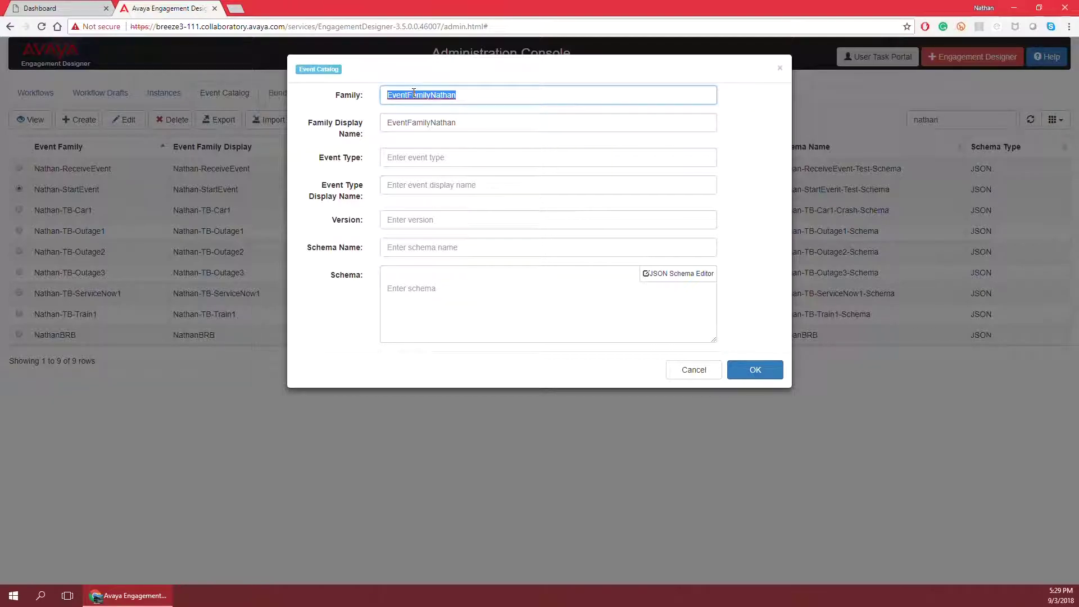
key(Tab)
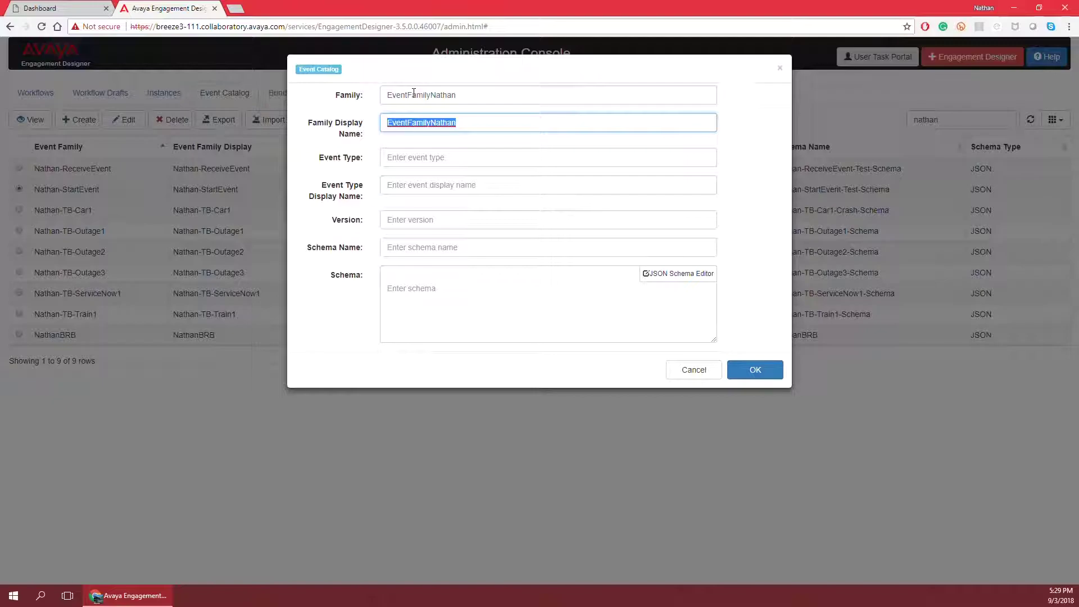
- Set both the event type and the event type display name to EventTypeNathan
key(Tab)
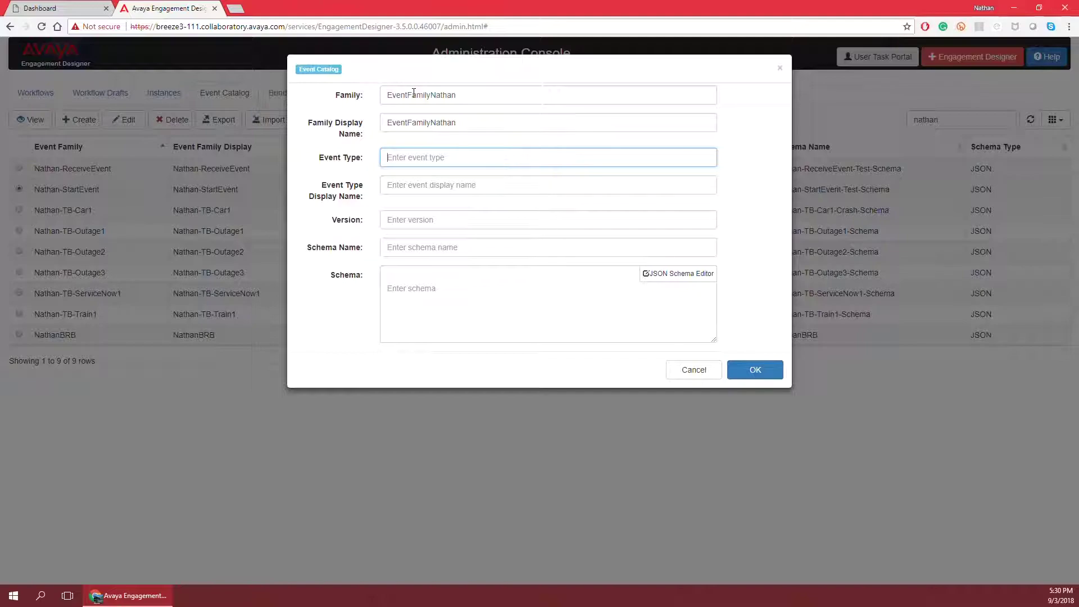
text(EventTypeNathan)
key(Tab)
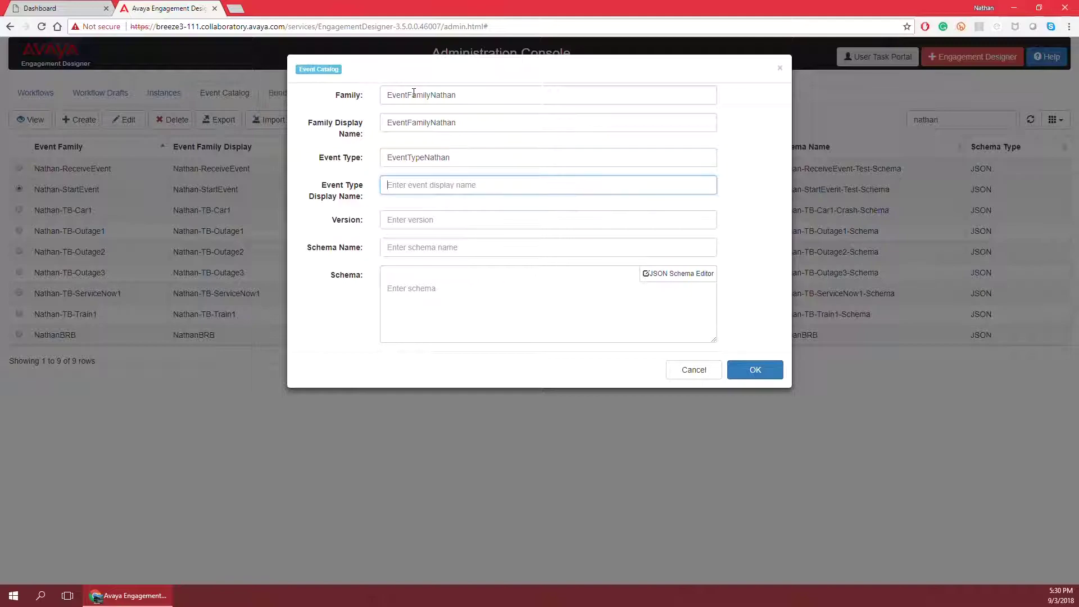
key(shift+Tab)
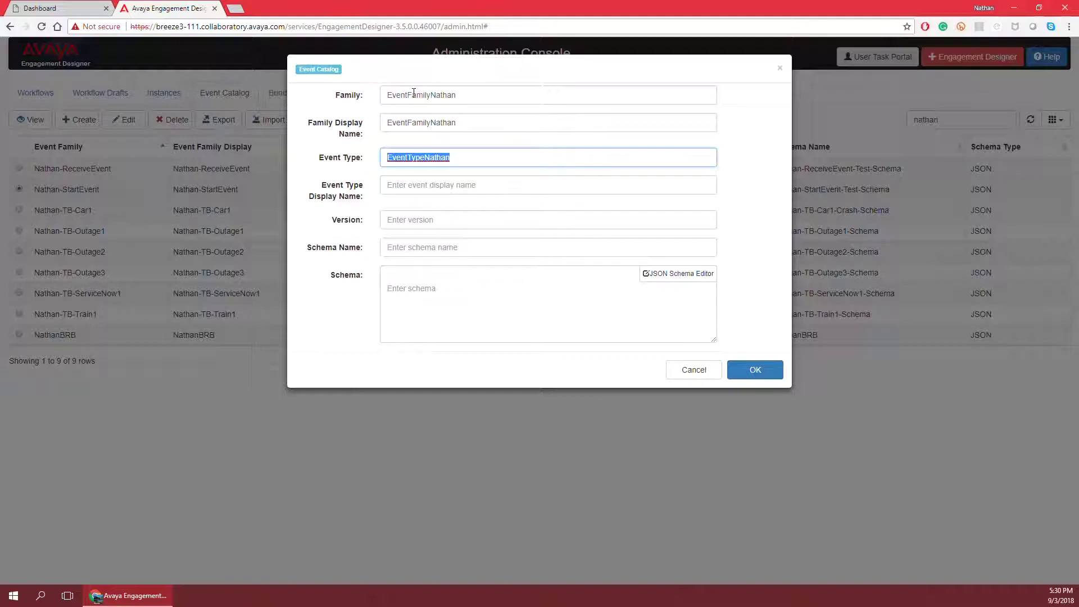
key(ctrl+c)
key(Tab)
key(ctrl+v)
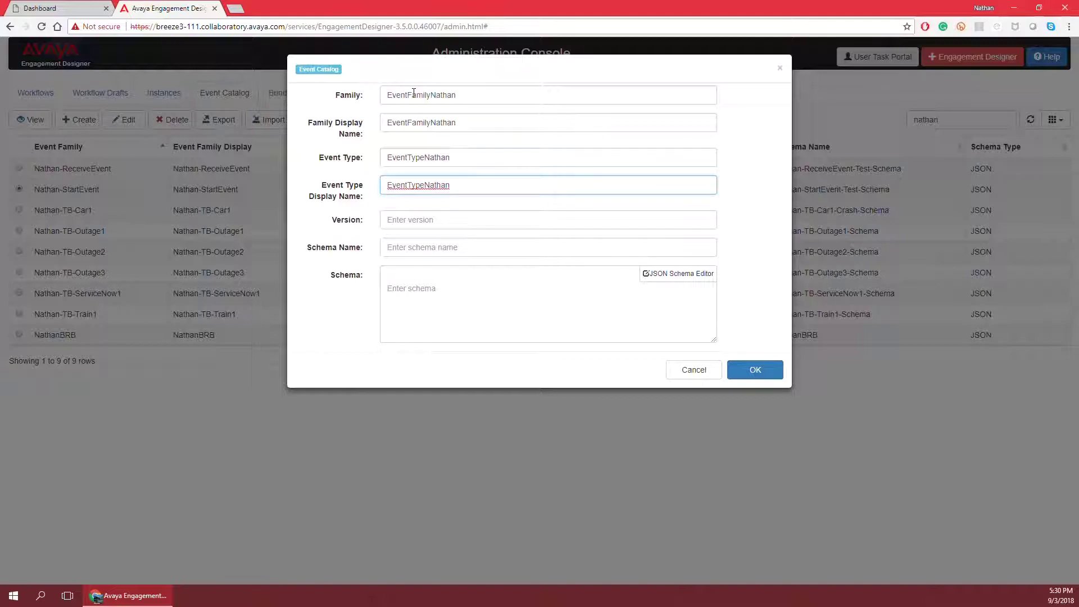
- Set the event's version to 1.0 and its schema name to EventFamilyNathan-Schema
key(Tab)
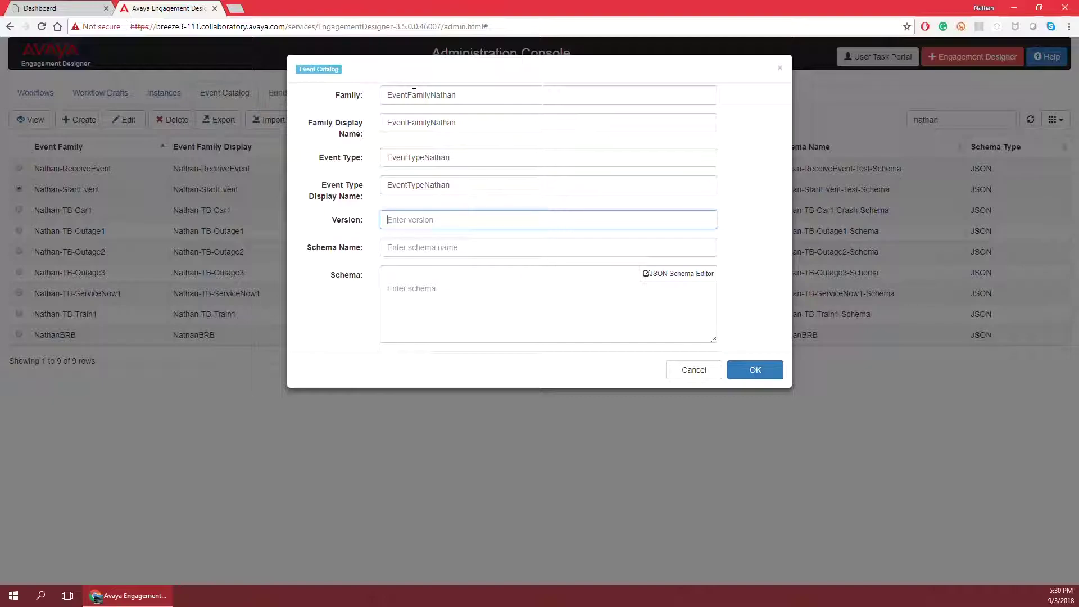
text(1.0)
key(shift+Tab)
key(shift+Tab)
key(shift+Tab)
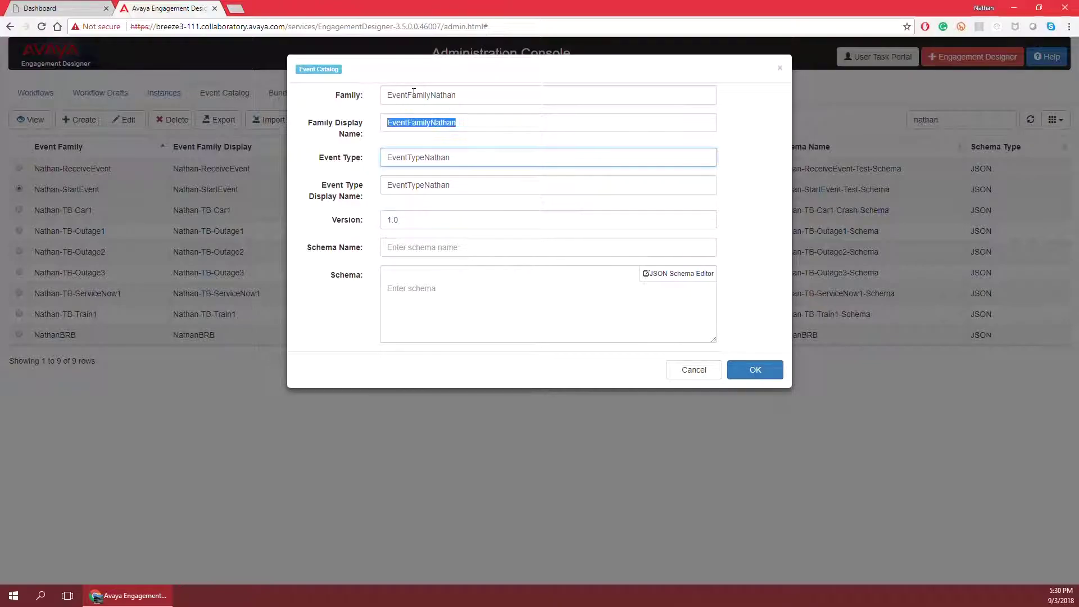
key(Tab)
key(Tab)
key(Tab)
key(Tab)
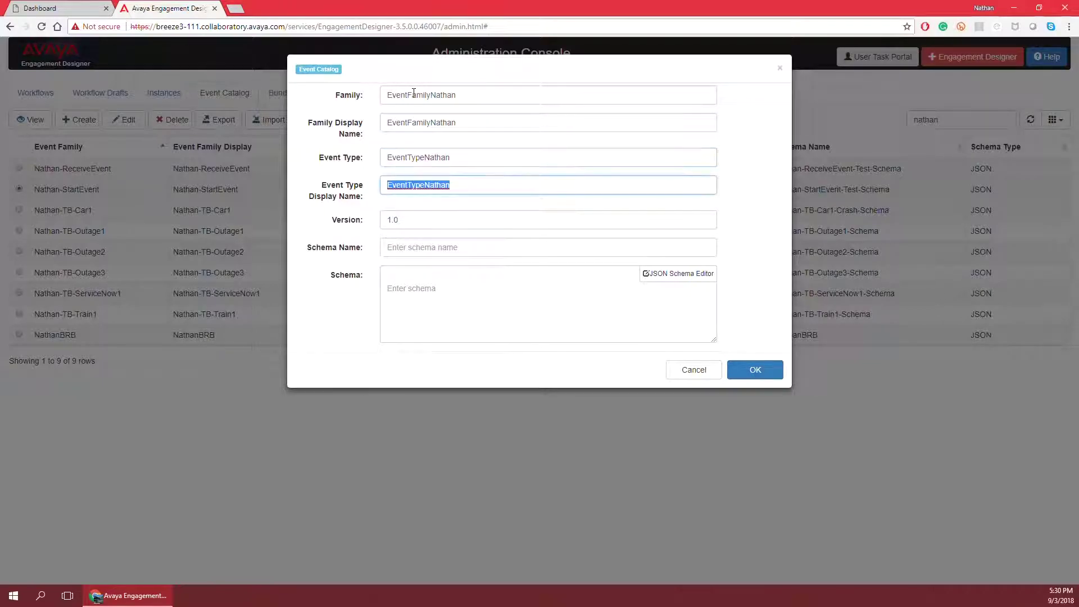
key(ctrl+v)
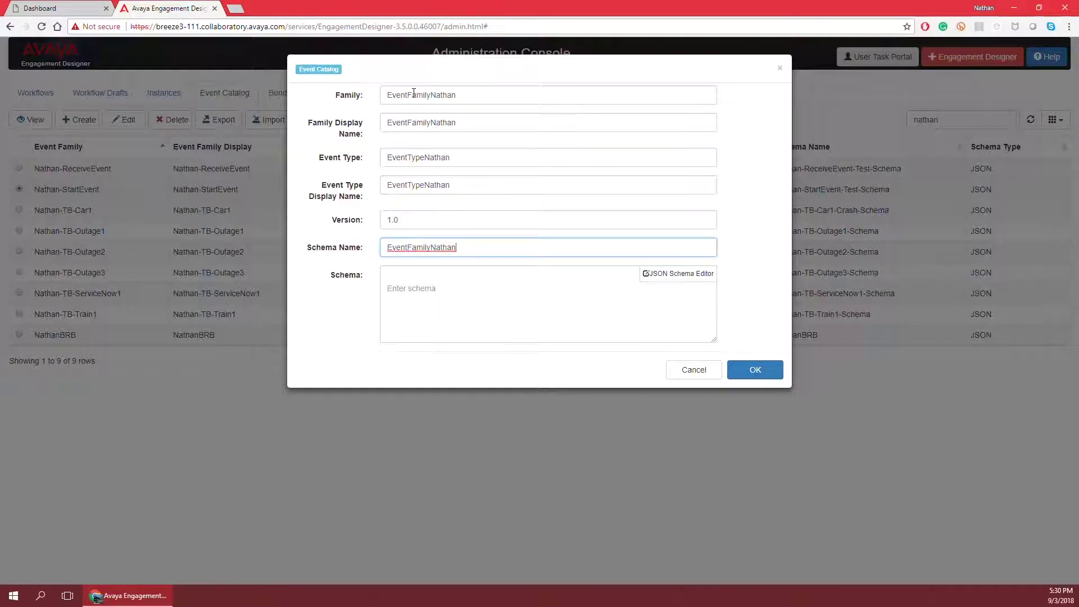
text(-Schema)
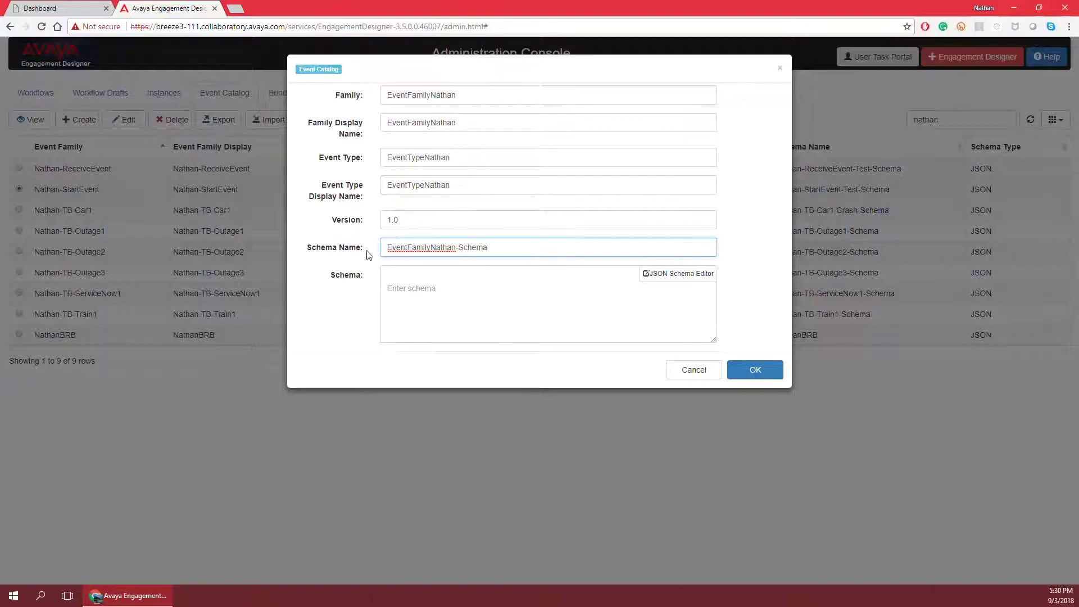
- Open the JSON Schema Editor for the event and rename the root object to eventBody
click(670, 279)
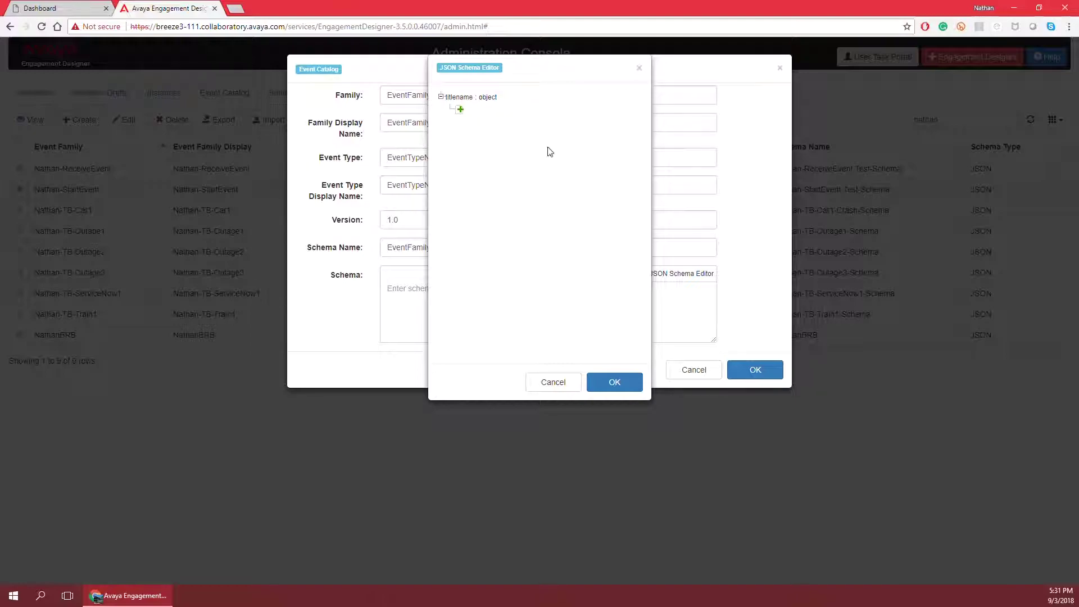
double_click(467, 98)
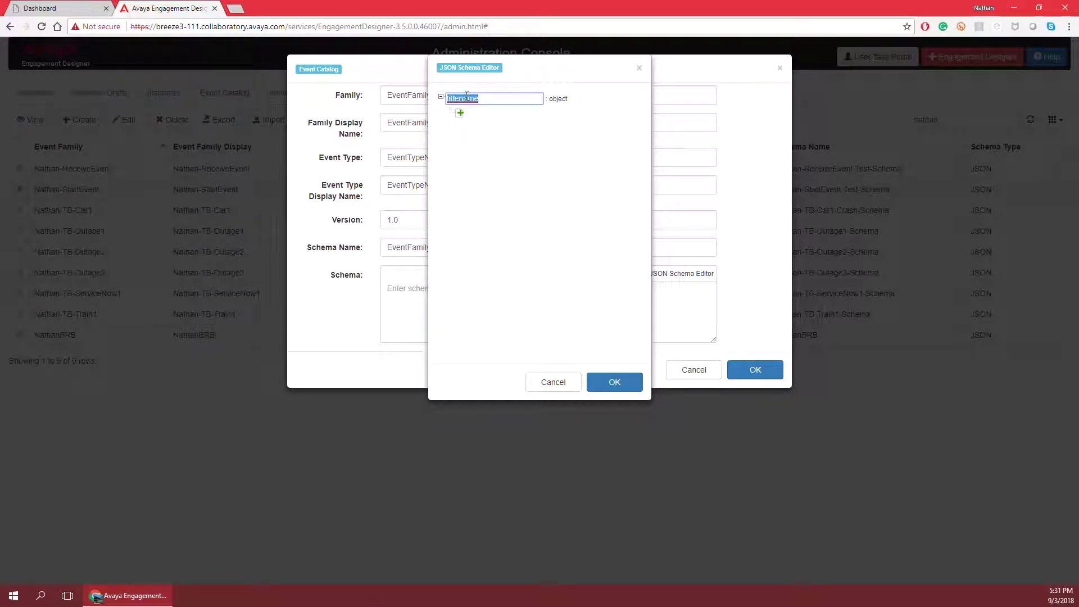
text(eventBody)
click(527, 124)
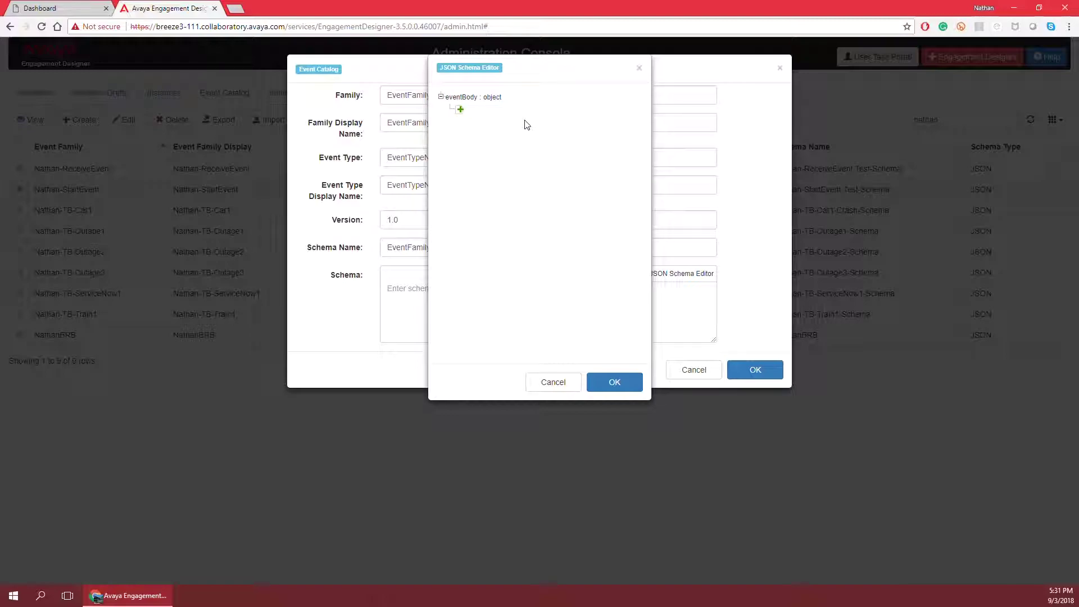
- Add a string property named Text under eventBody and accept the schema
click(460, 111)
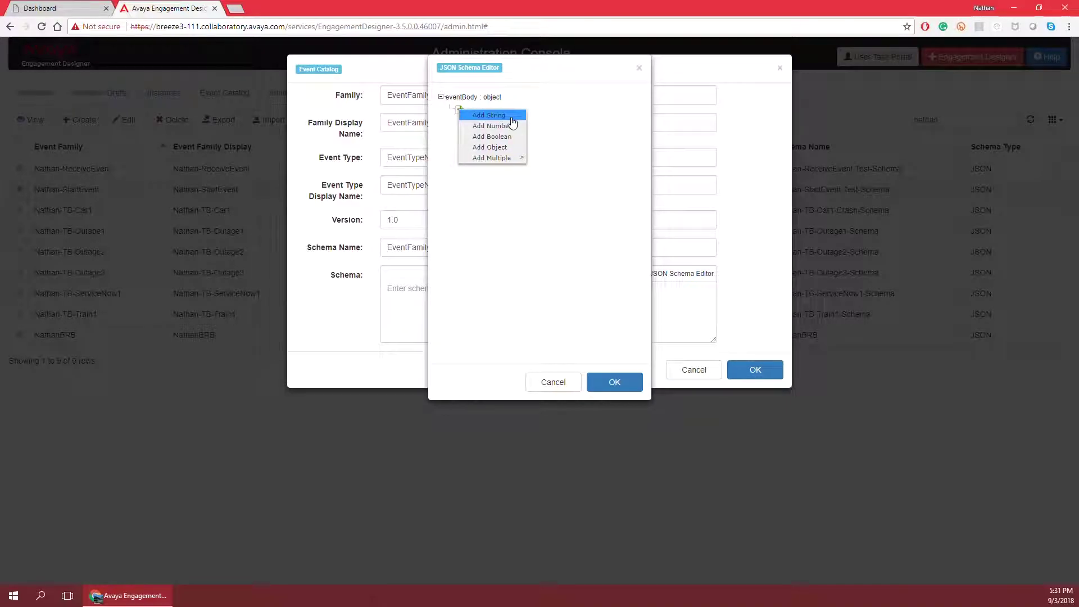
mouse_move(501, 157)
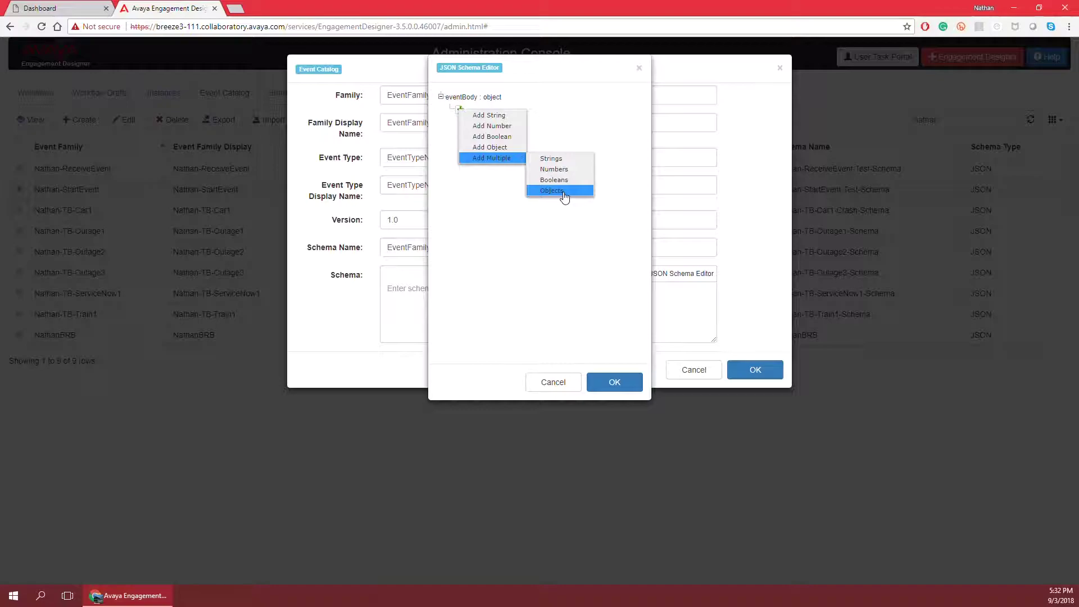
click(490, 116)
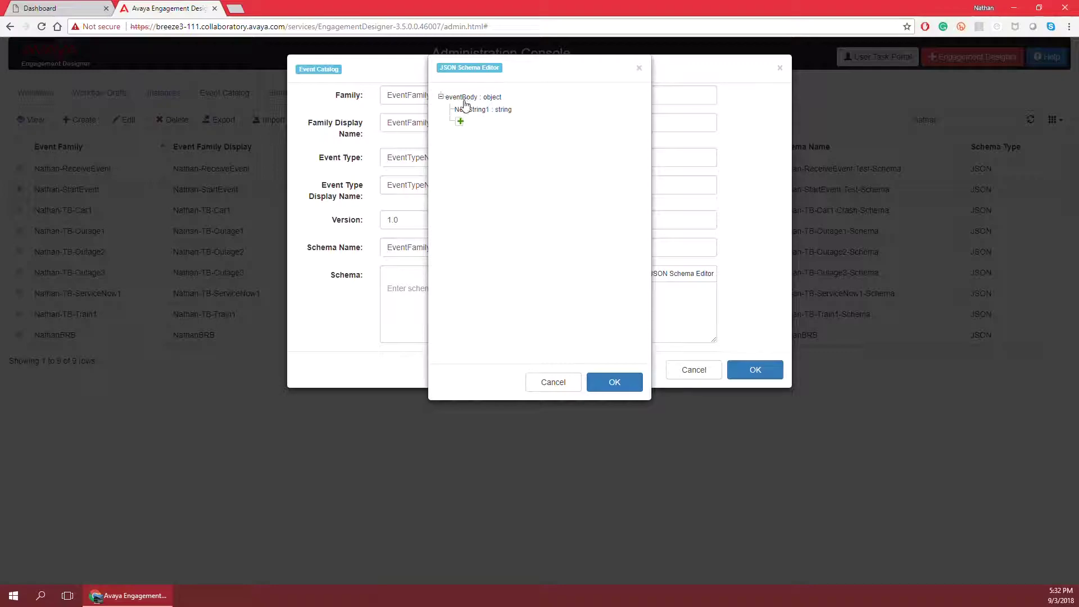
click(477, 111)
double_click(478, 111)
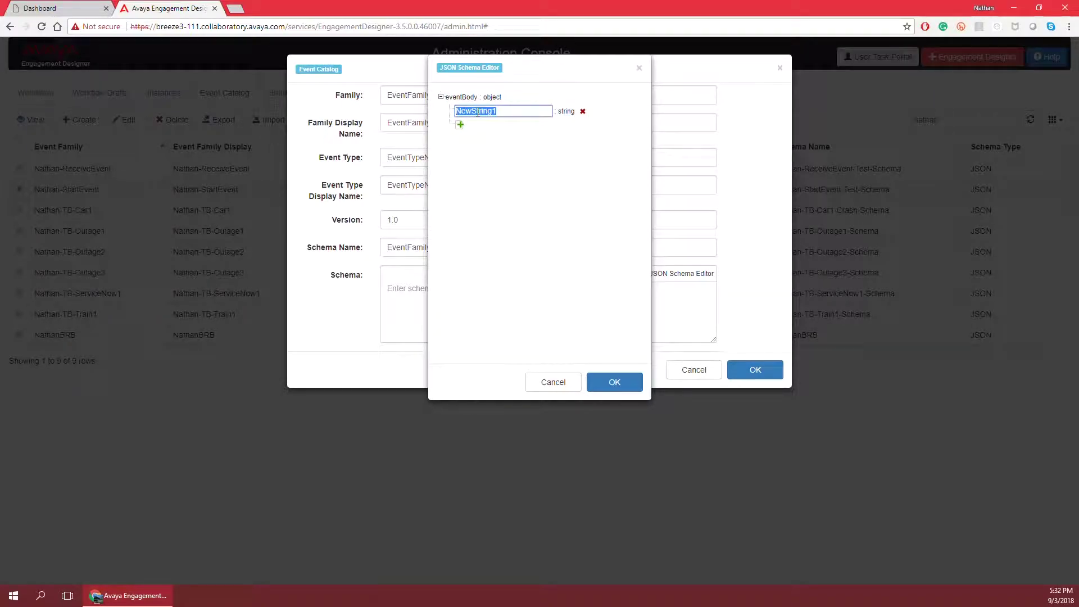
text(Text)
key(Return)
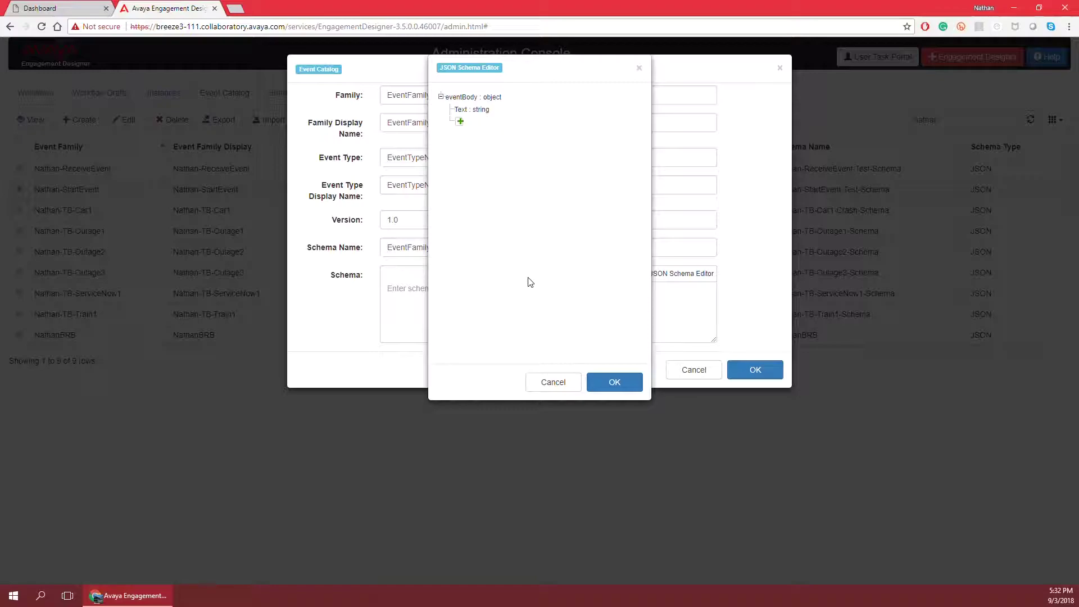
click(609, 391)
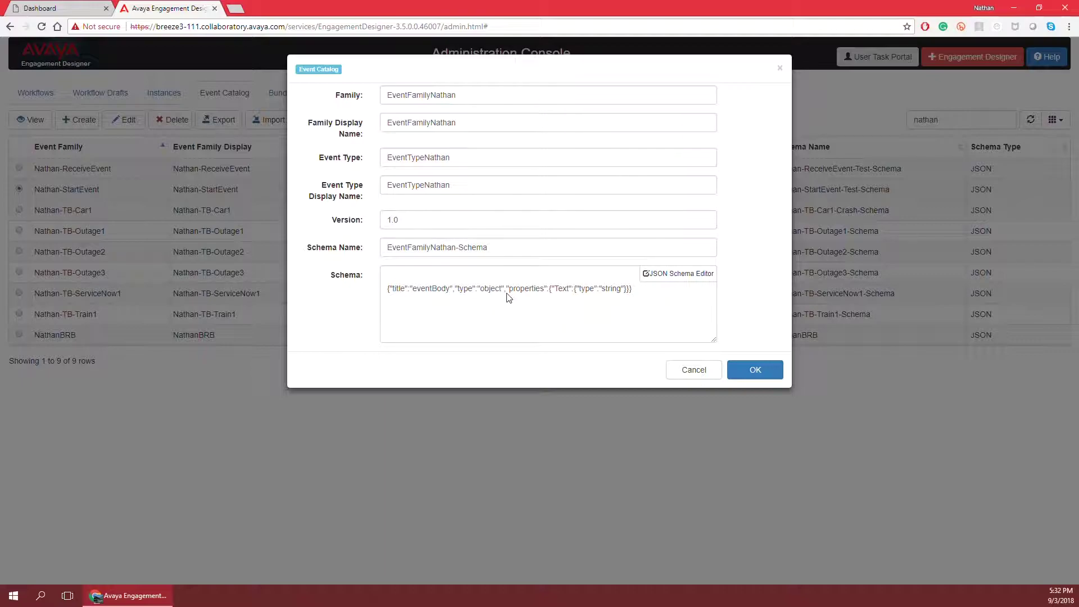
- Examine the title, type and properties entries in the generated JSON schema text
click(397, 288)
double_click(396, 288)
double_click(430, 288)
double_click(469, 290)
double_click(491, 289)
double_click(525, 289)
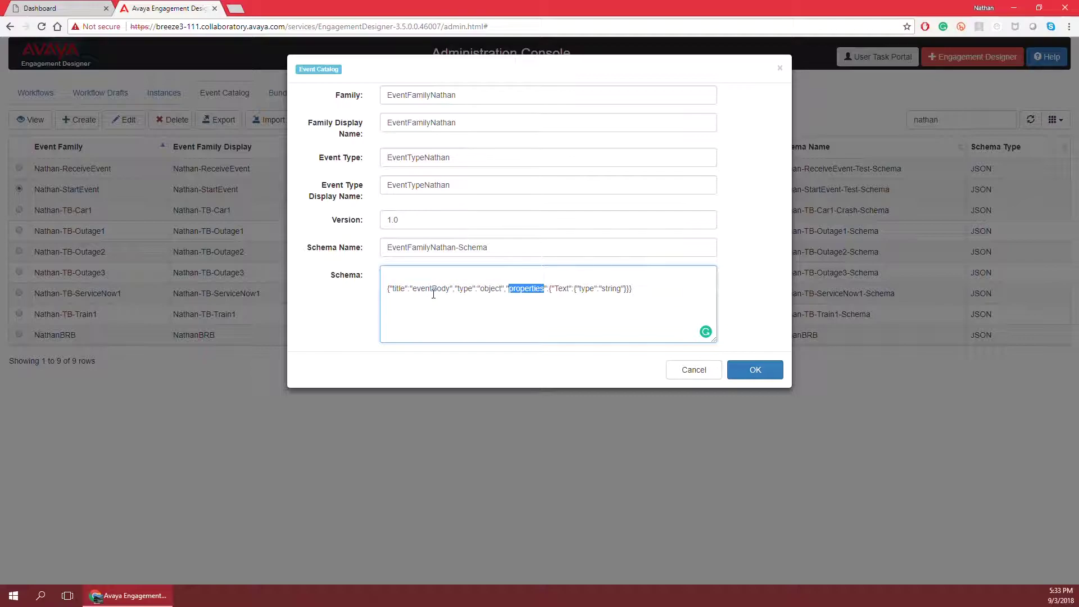
double_click(563, 288)
click(584, 289)
double_click(617, 288)
click(643, 291)
drag(386, 288, 635, 287)
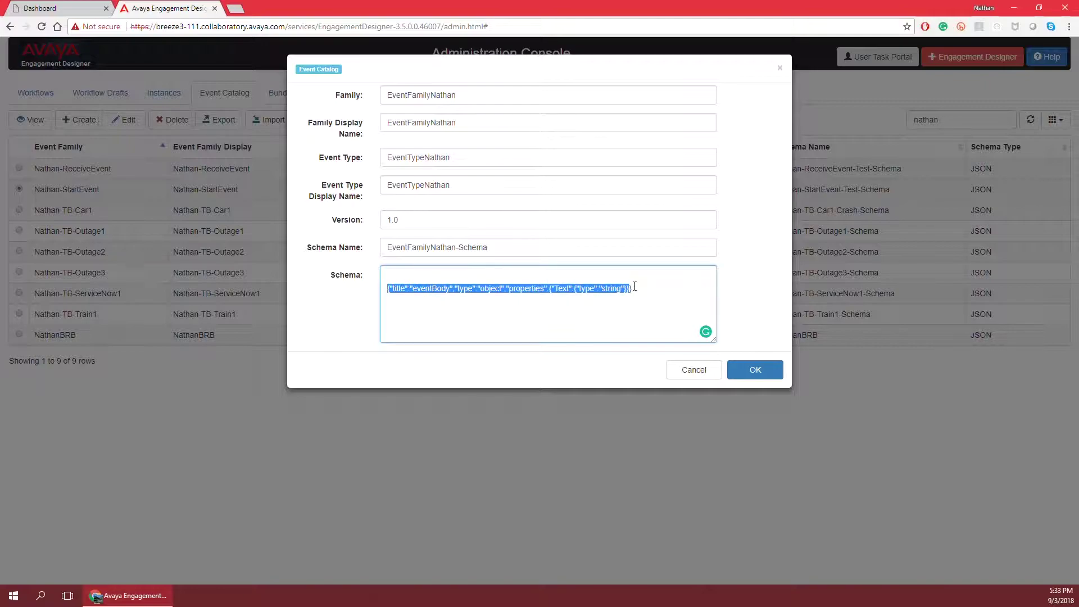
- Save the new event definition to the event catalog
click(507, 289)
click(766, 308)
click(748, 370)
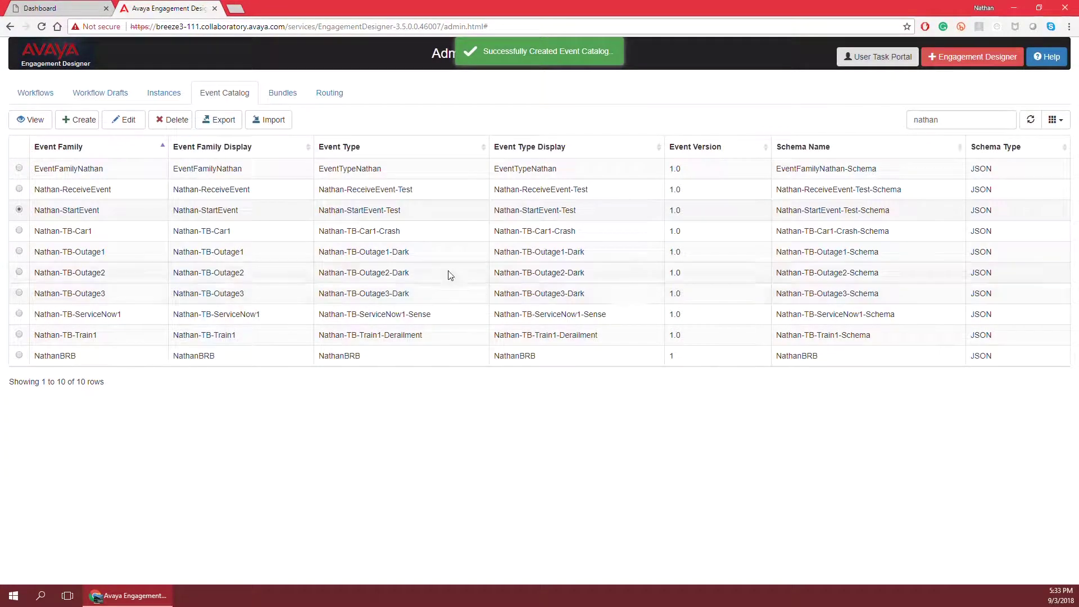
- Open the EventFamilyNathan entry for editing, review its editable Family Display Name field, and save the entry with its existing values
click(20, 169)
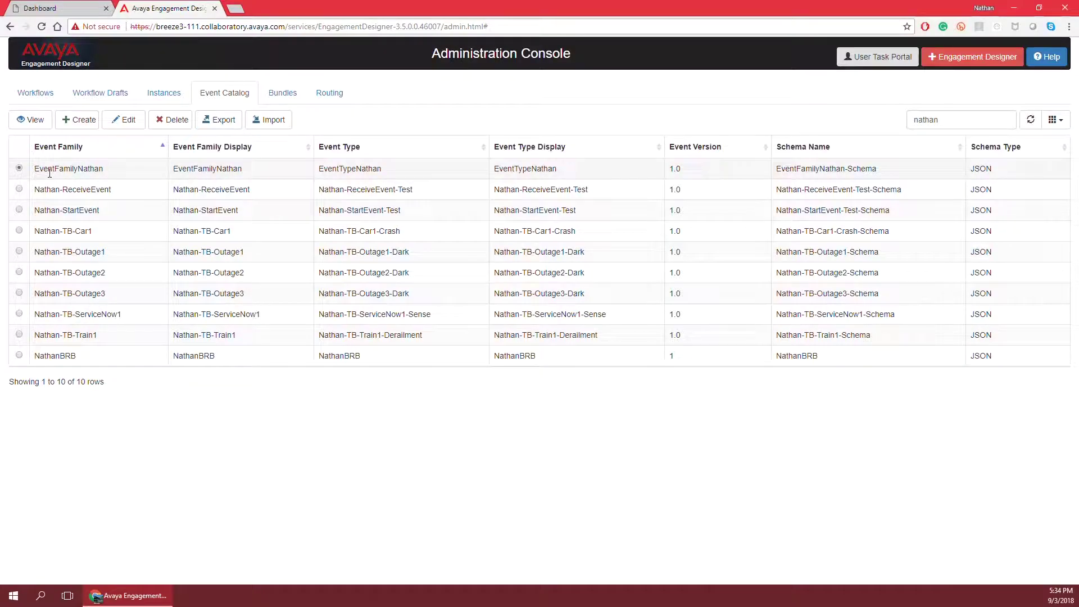
click(130, 123)
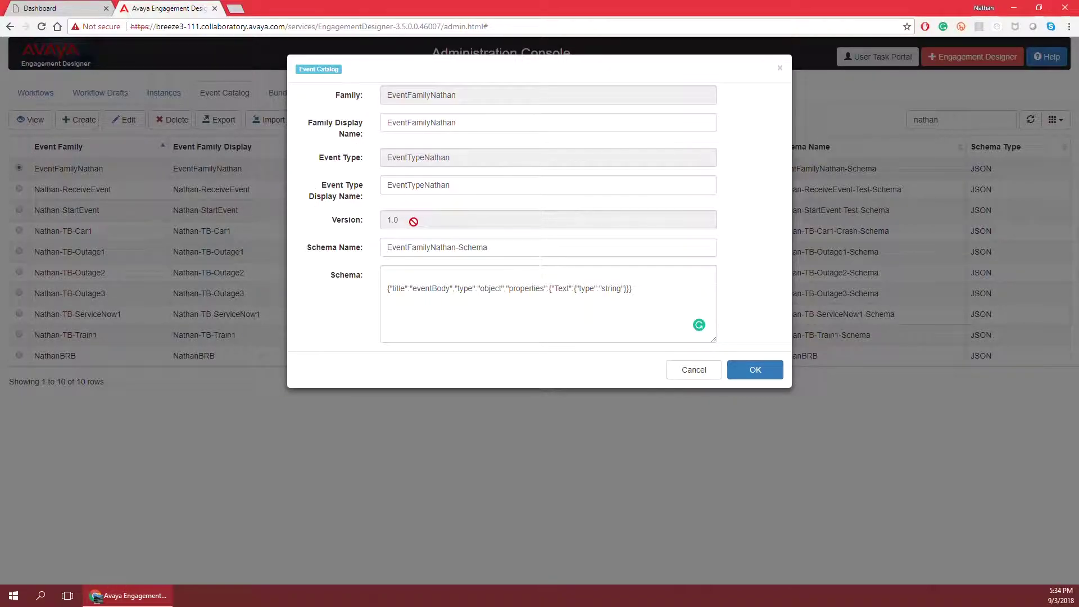
click(427, 123)
double_click(427, 123)
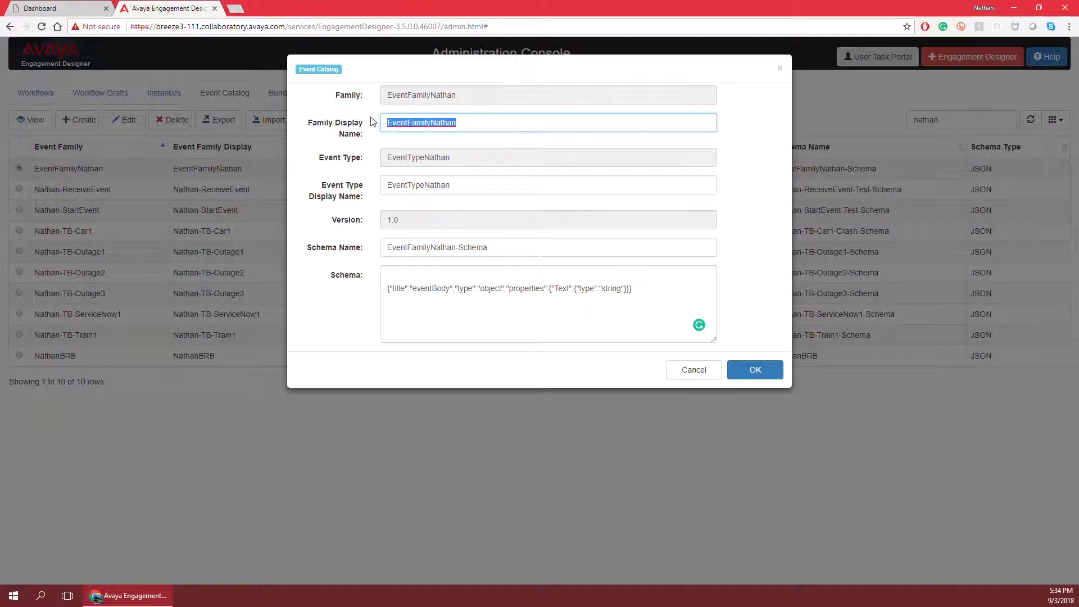
click(475, 129)
double_click(412, 122)
click(472, 127)
click(357, 133)
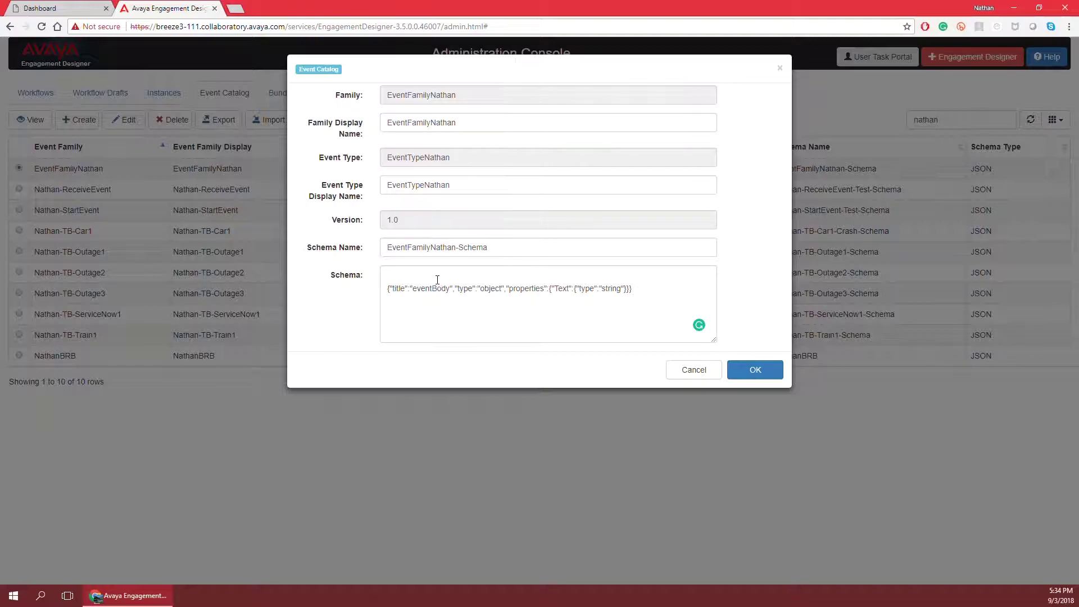
click(749, 368)
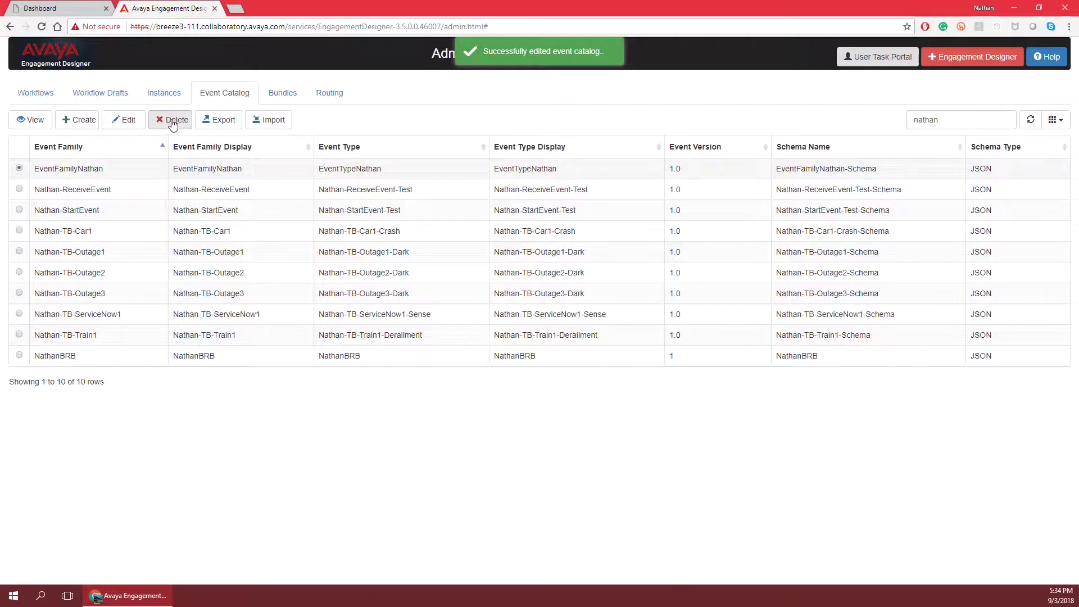
- View the read-only details of the EventFamilyNathan event and close them
click(19, 168)
click(30, 120)
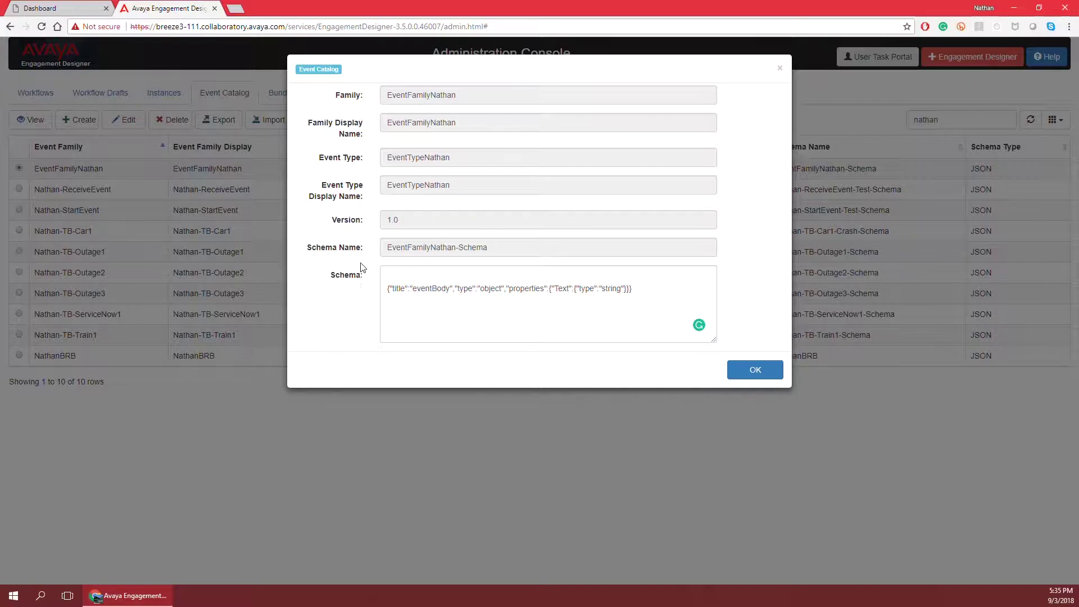
click(765, 372)
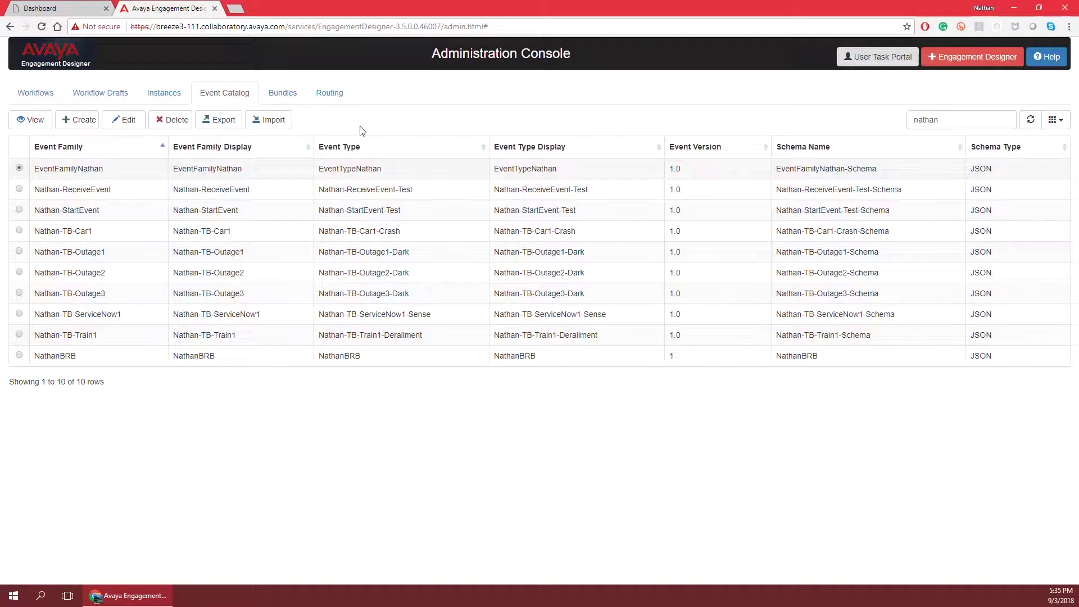
- Examine the event catalog's export options, including the Routing Rules choice, and its import file selection, dismissing both without exporting or importing
click(222, 121)
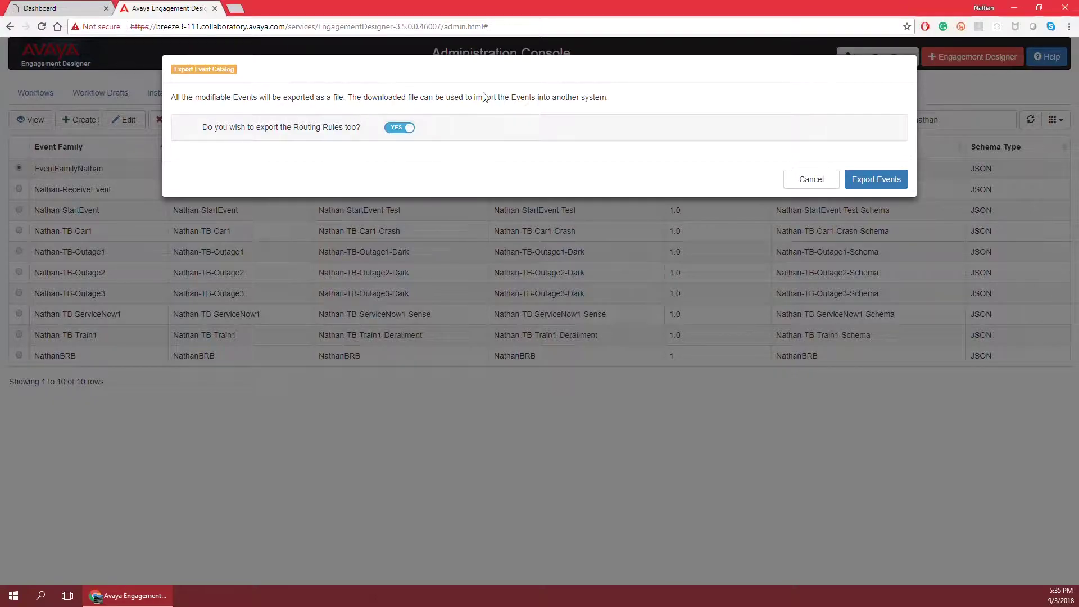
drag(511, 97, 611, 100)
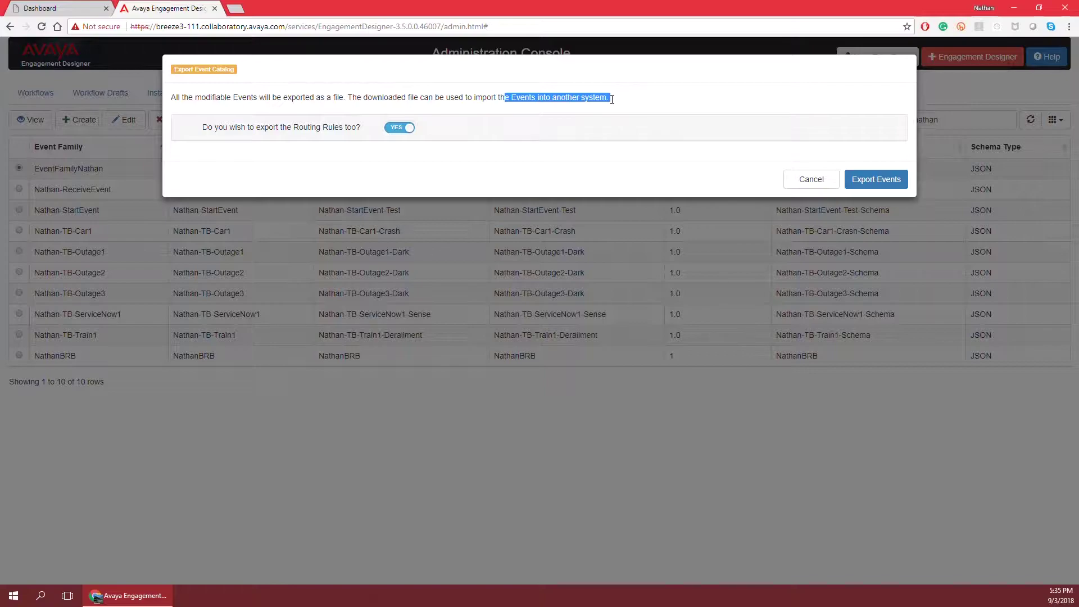
click(615, 101)
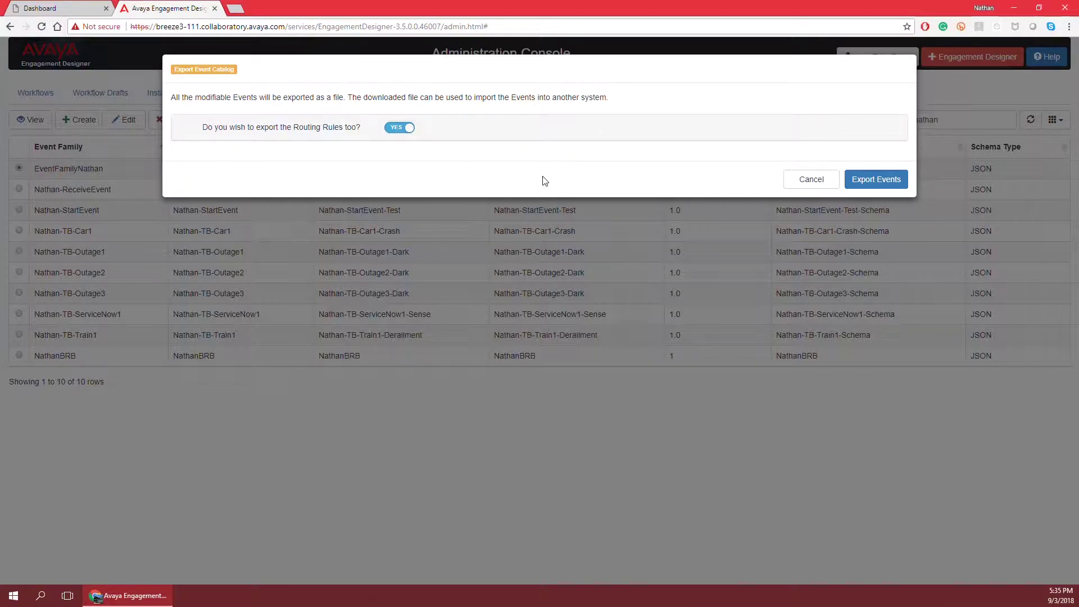
click(806, 178)
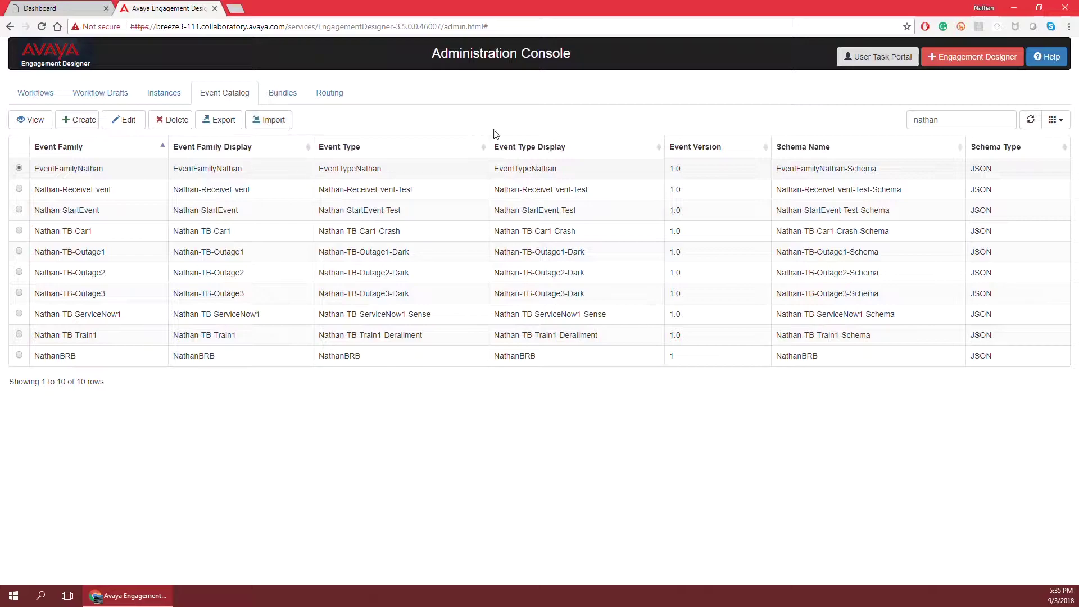
click(275, 123)
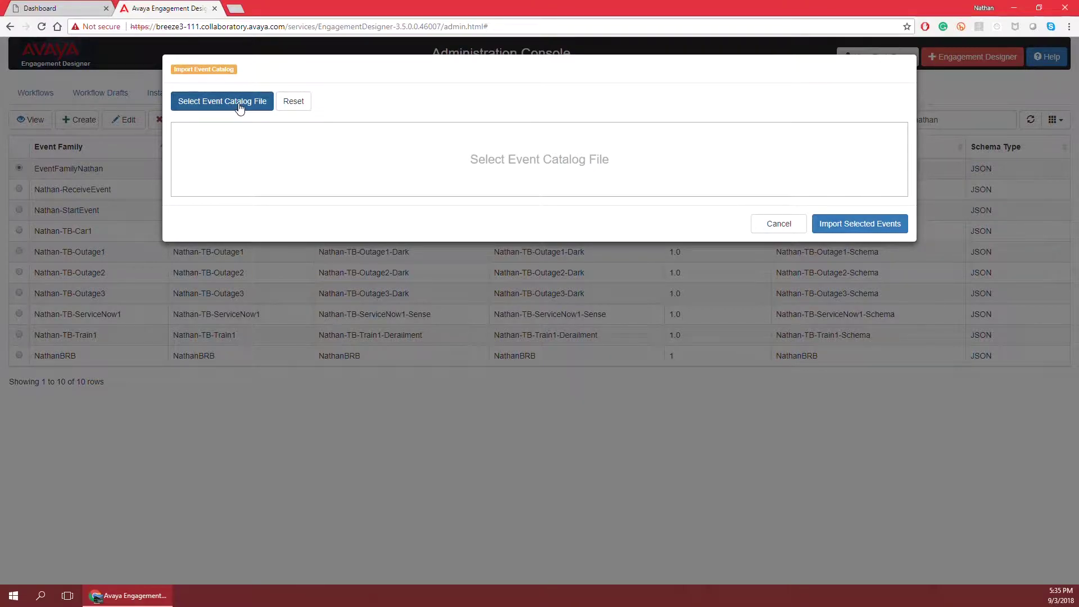
click(773, 222)
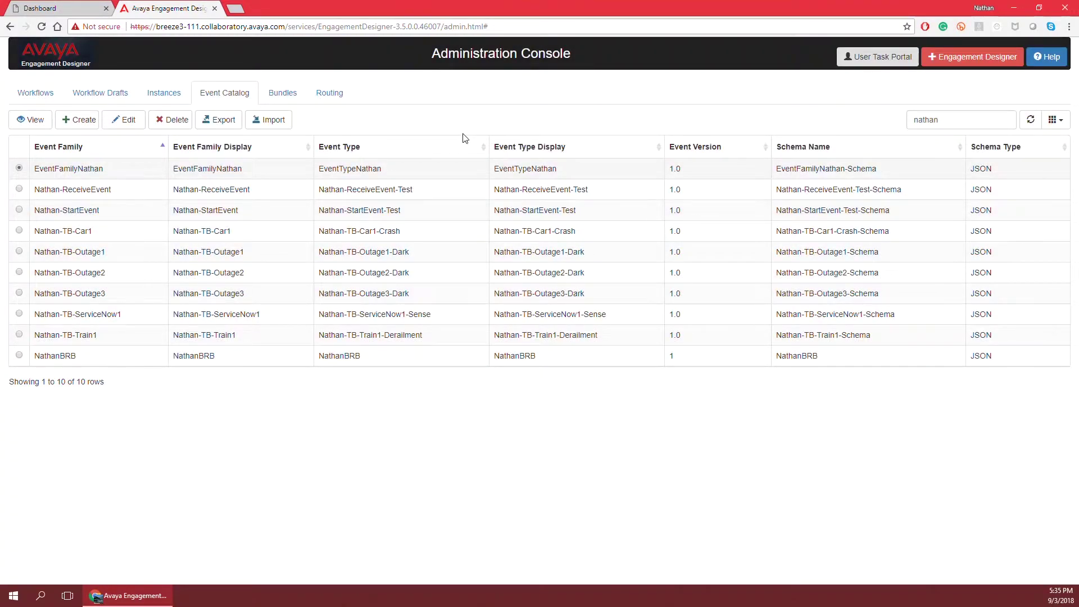